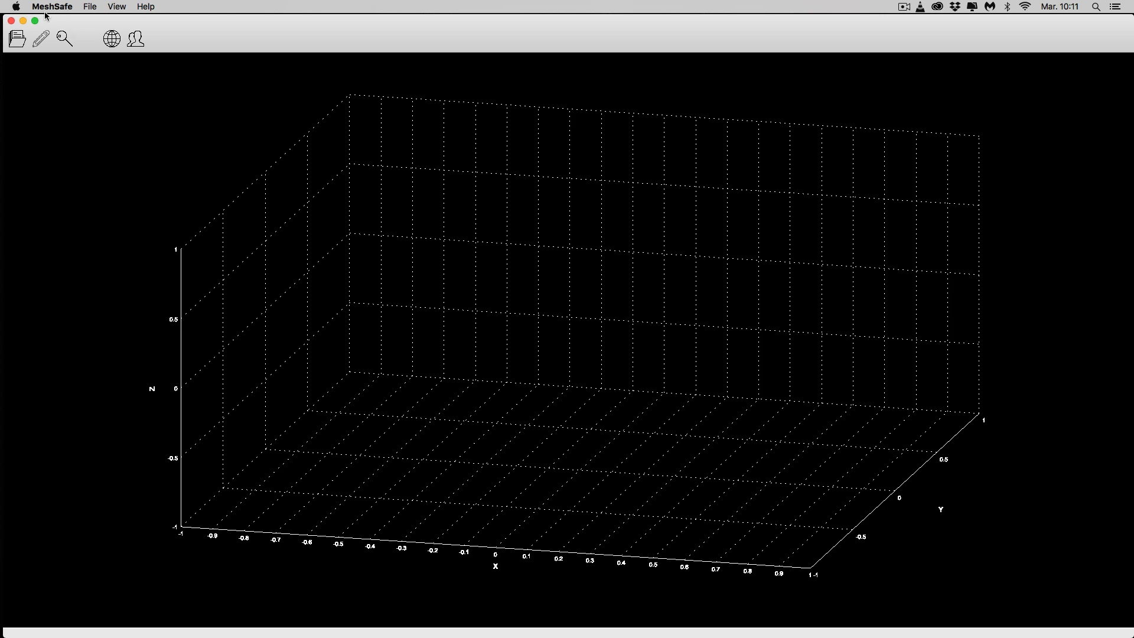
Open the mesh master side130.stl from the test signature folder
{"action": "left_click", "coordinate": [17, 39]}
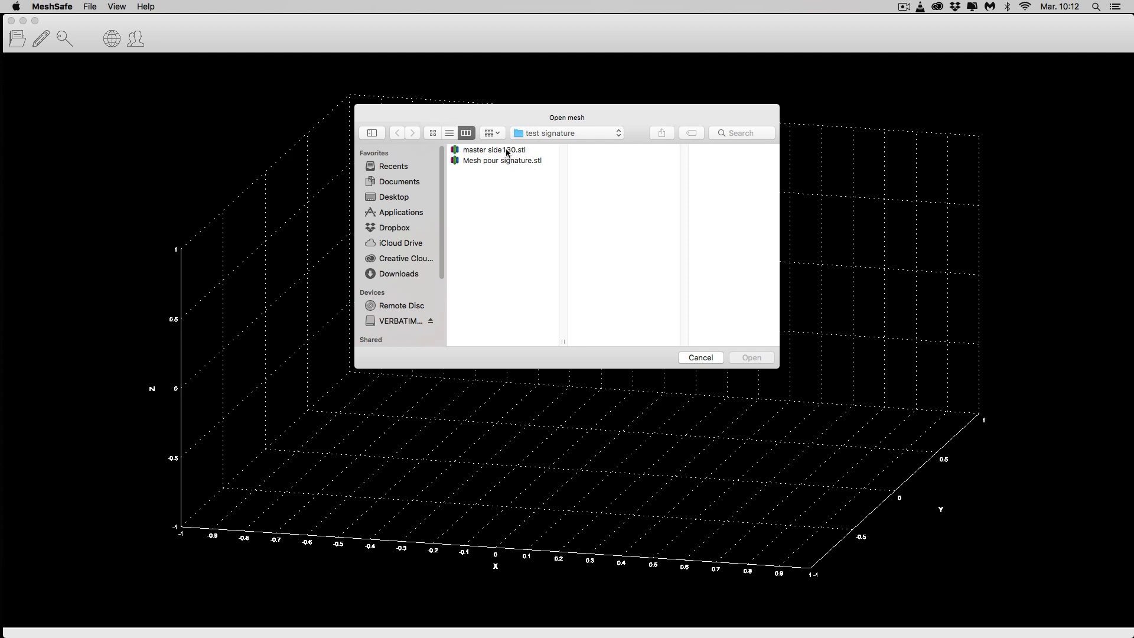
{"action": "left_click", "coordinate": [507, 151]}
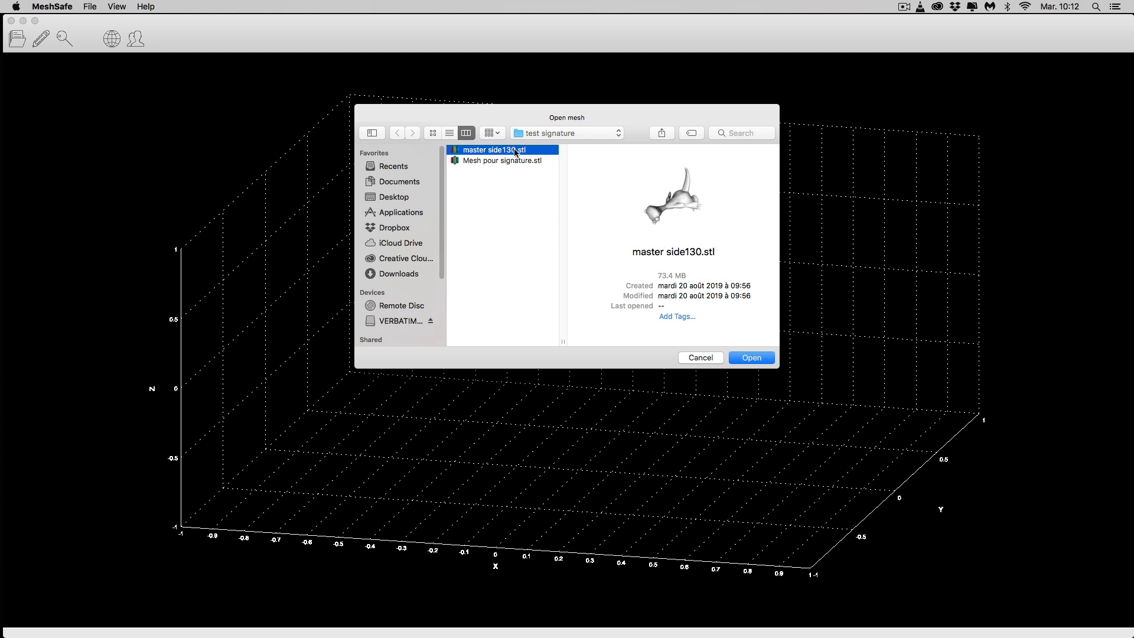
{"action": "left_click", "coordinate": [742, 361]}
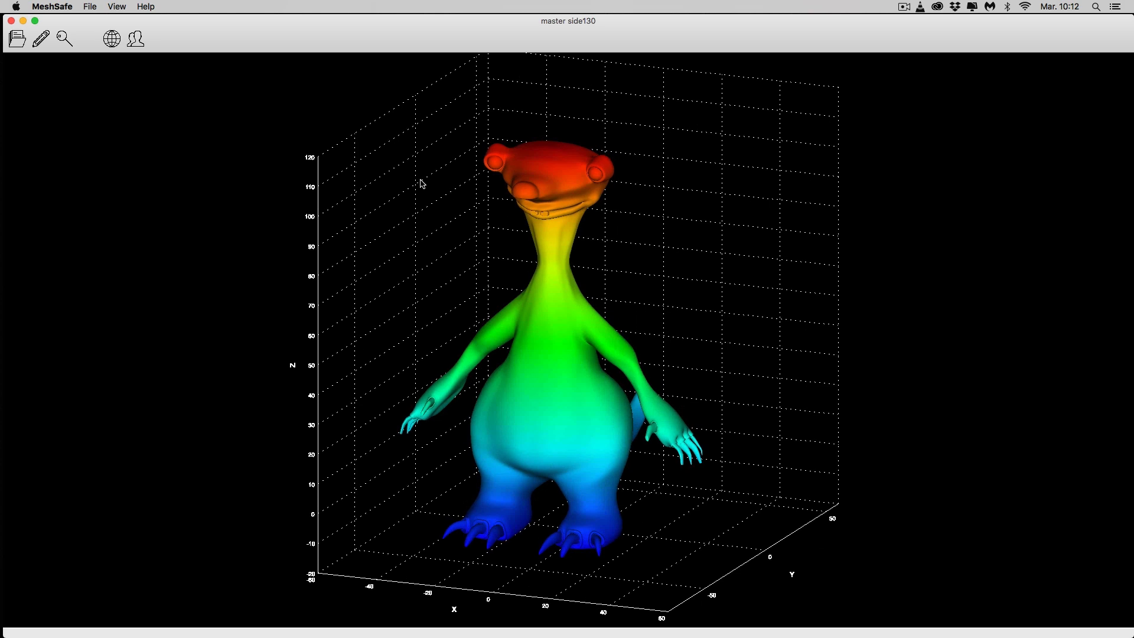
Start signing the loaded mesh and enter the creator's signature text
{"action": "left_click", "coordinate": [41, 40]}
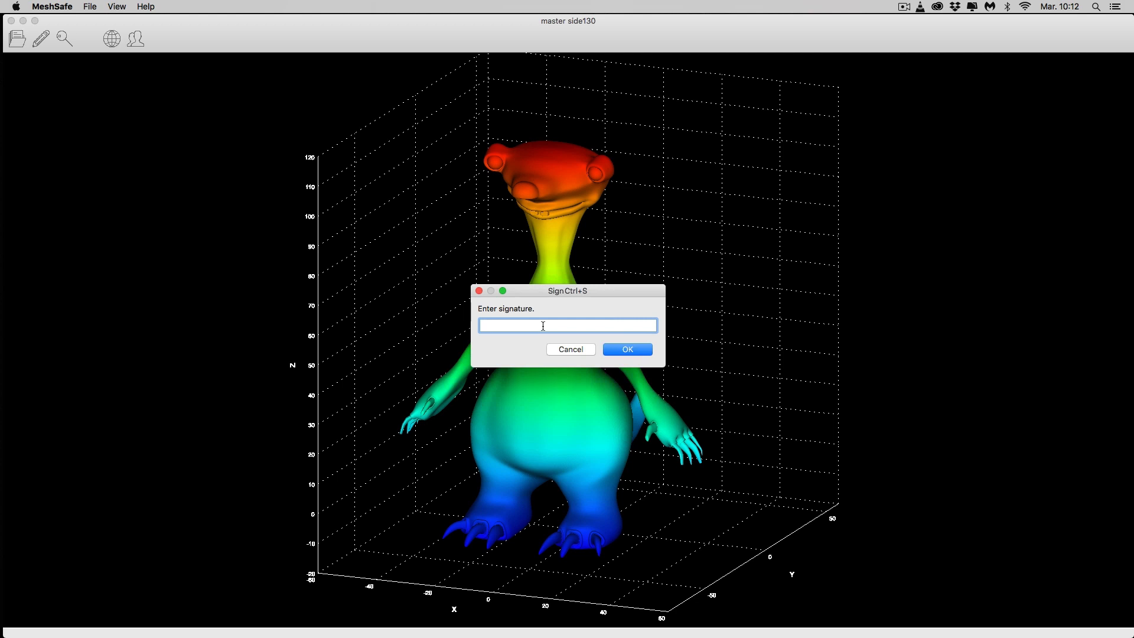
{"action": "type", "text": "MeshSafe"}
{"action": "key", "text": "Return"}
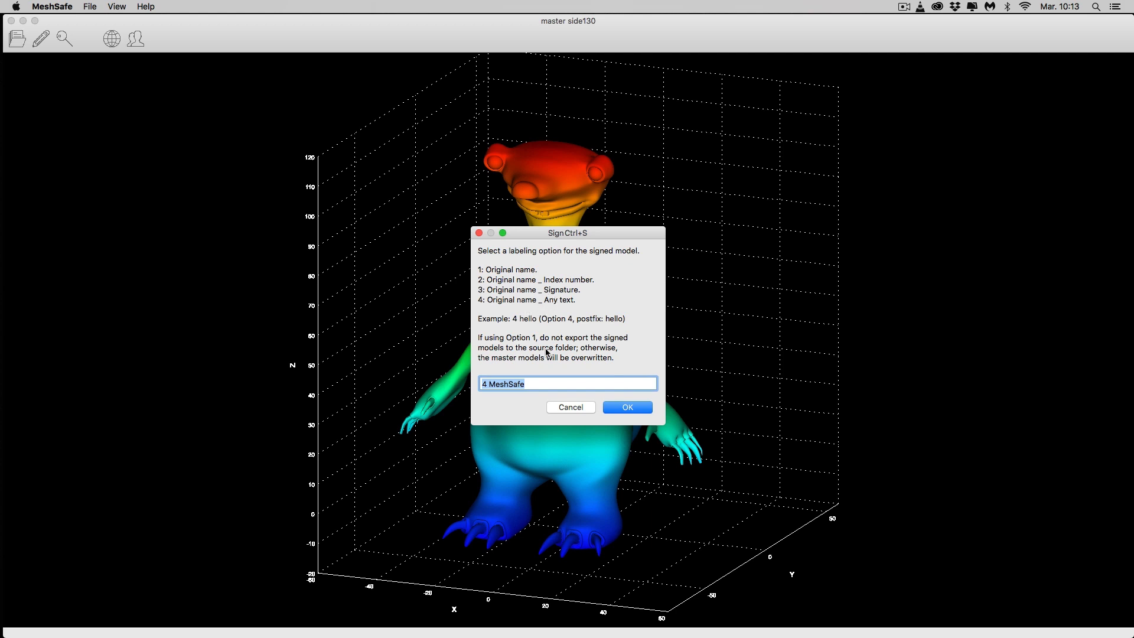
Choose labeling option 3, original name plus signature, and export the signed mesh to the test signature folder
{"action": "left_click", "coordinate": [487, 385]}
{"action": "key", "text": "BackSpace"}
{"action": "key", "text": "BackSpace"}
{"action": "type", "text": "3"}
{"action": "left_click", "coordinate": [645, 408]}
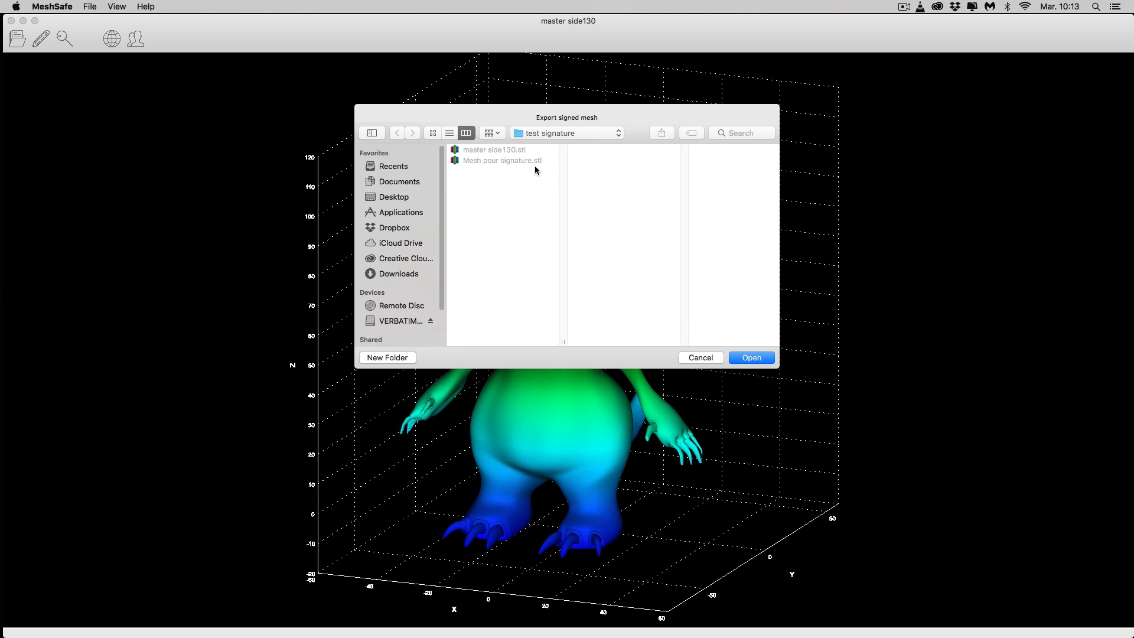
{"action": "left_click", "coordinate": [765, 361]}
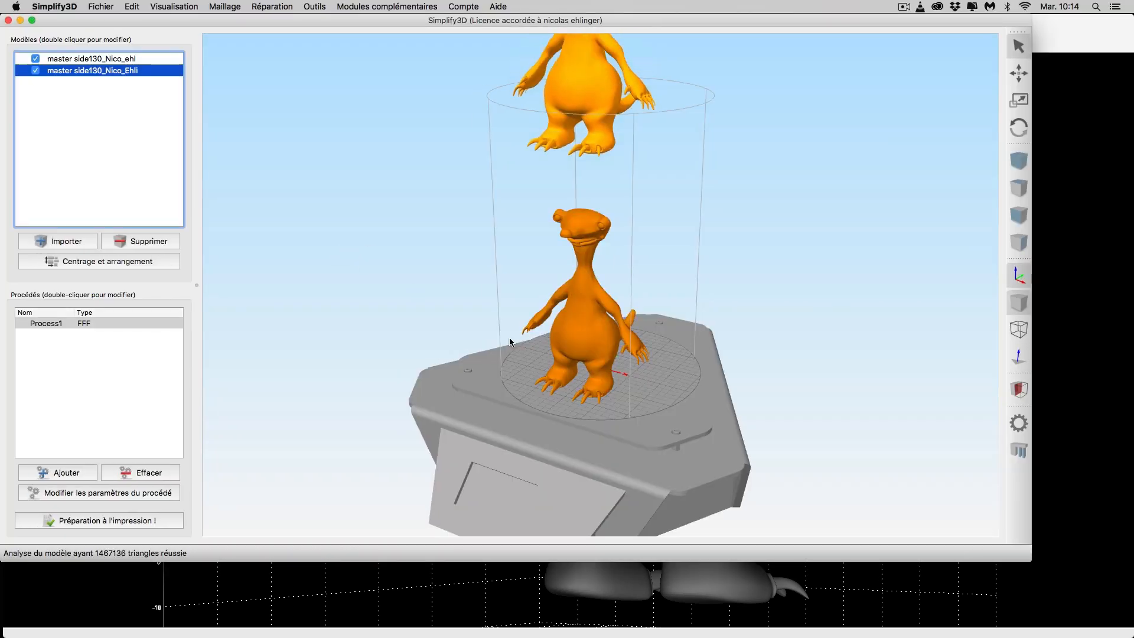
Hide the first listed model, which stands above the other, and examine the remaining signed model's hand and body surface up close
{"action": "left_click", "coordinate": [35, 58]}
{"action": "left_click_drag", "start_coordinate": [679, 435], "coordinate": [537, 406]}
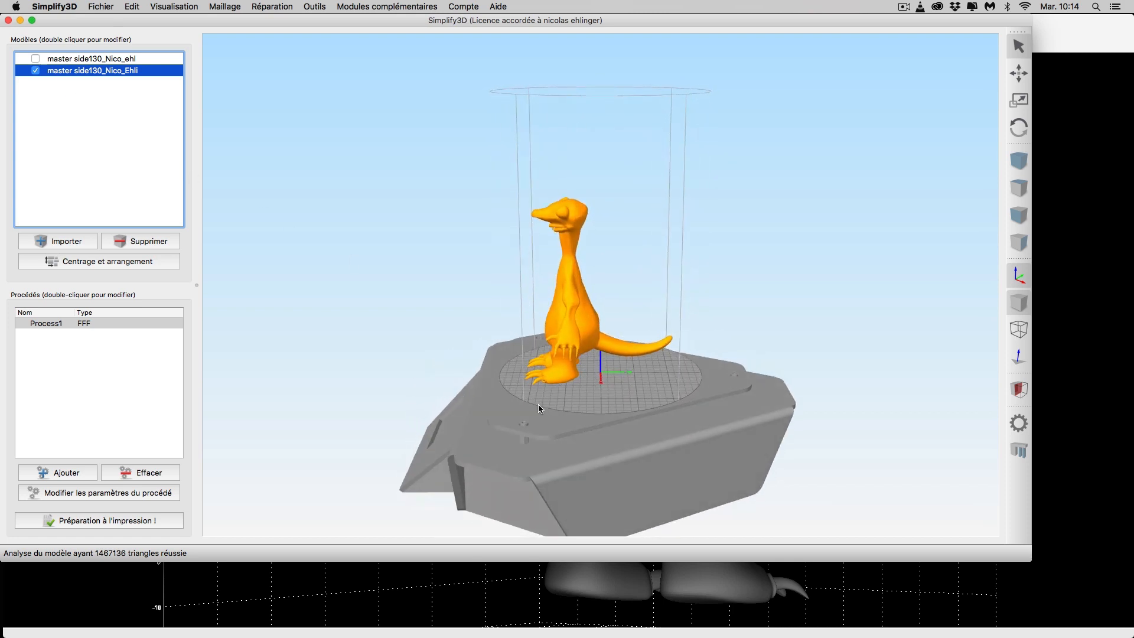
{"action": "scroll", "coordinate": [536, 404], "scroll_direction": "up", "scroll_amount": 5}
{"action": "left_click_drag", "start_coordinate": [612, 401], "coordinate": [708, 293]}
{"action": "scroll", "coordinate": [798, 281], "scroll_direction": "up", "scroll_amount": 8}
{"action": "scroll", "coordinate": [707, 293], "scroll_direction": "up", "scroll_amount": 5}
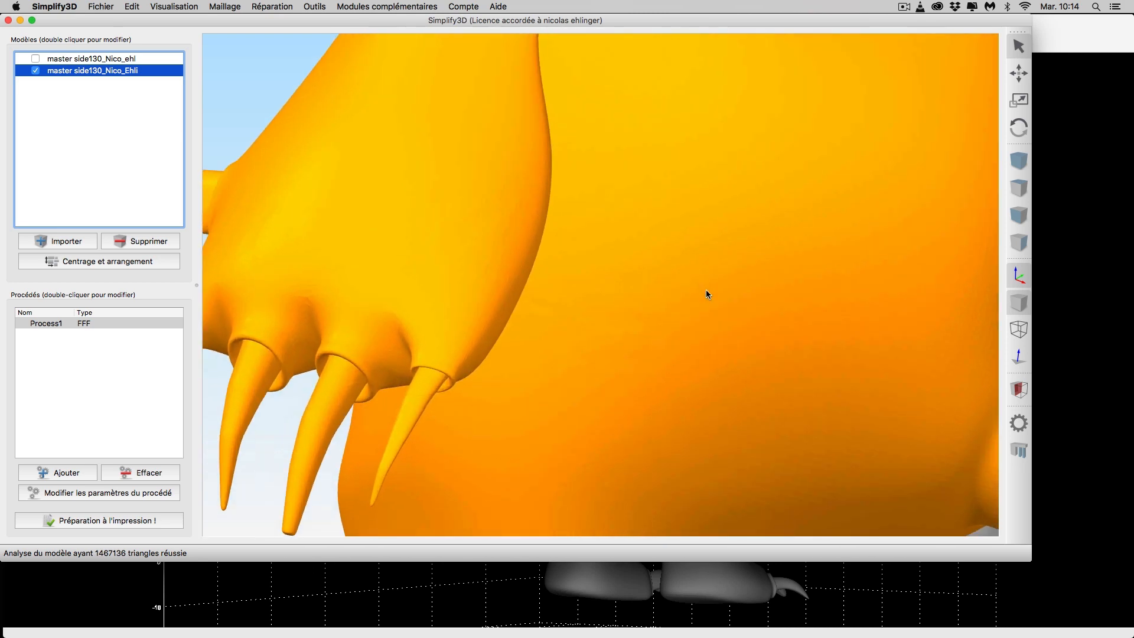
{"action": "left_click_drag", "start_coordinate": [588, 272], "coordinate": [623, 274]}
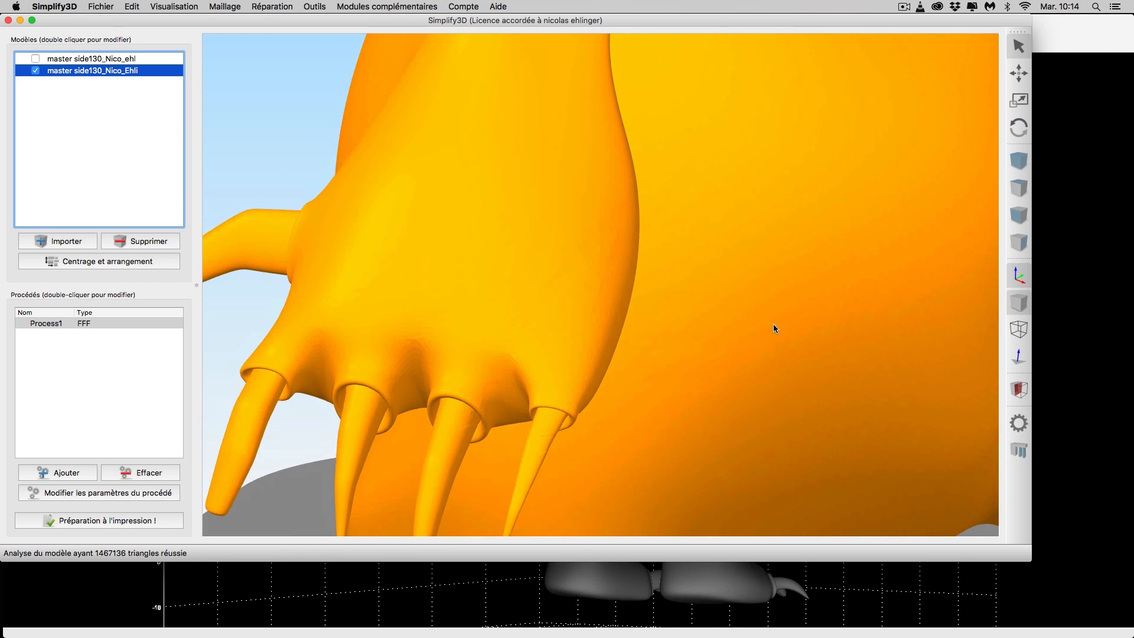
Switch to MeshSafe and examine where the signature lies on the model's hands and flank from several angles
{"action": "left_click", "coordinate": [1062, 343]}
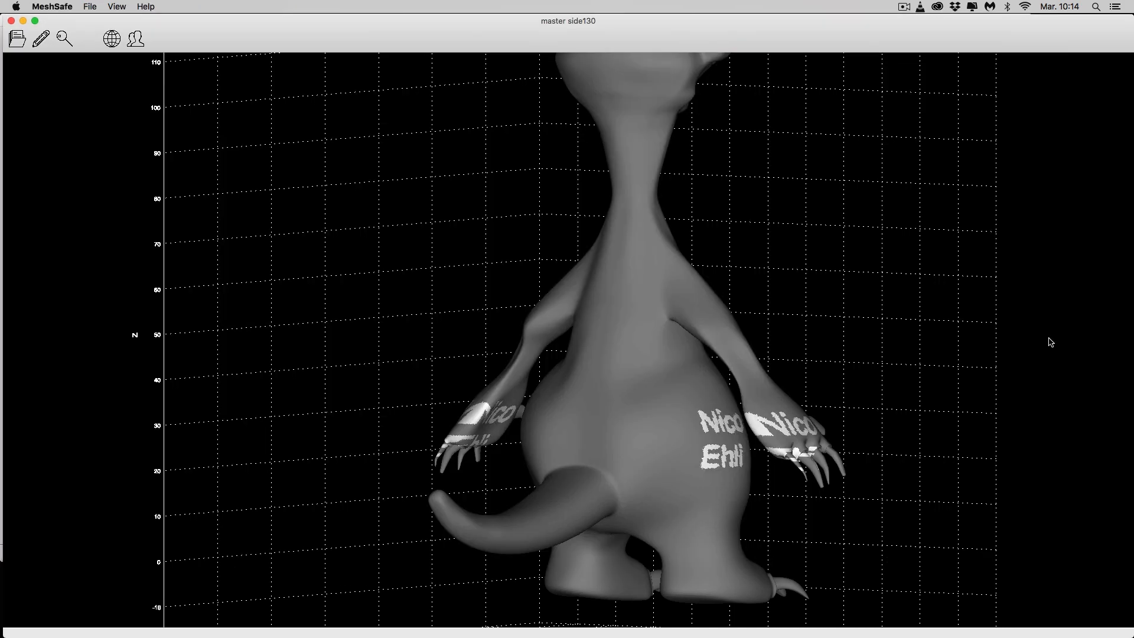
{"action": "left_click_drag", "start_coordinate": [453, 371], "coordinate": [534, 378]}
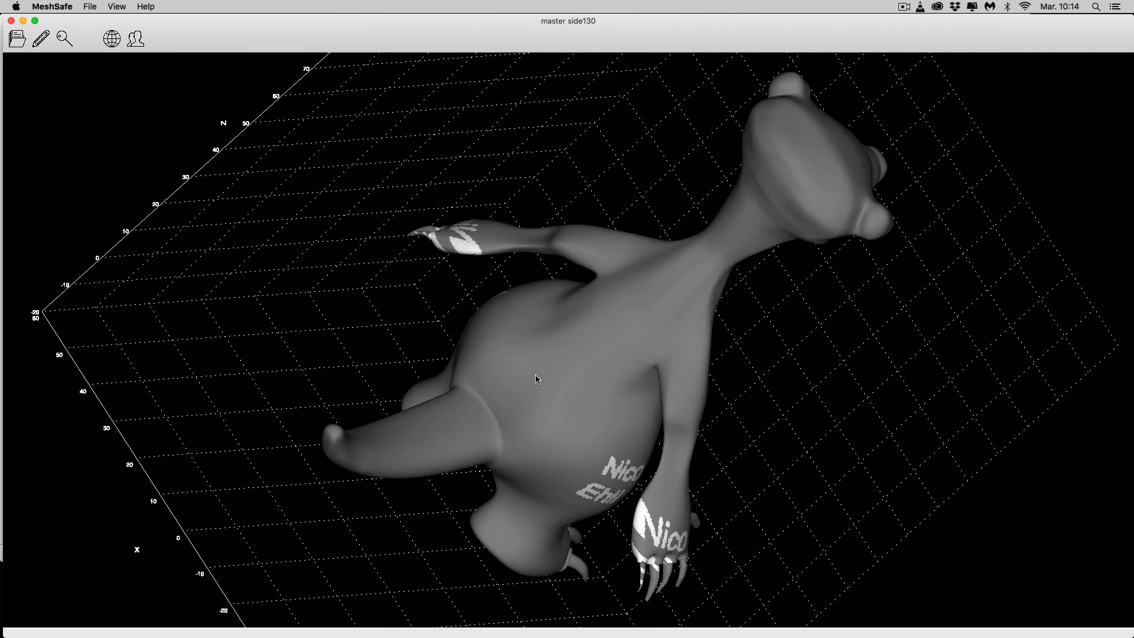
{"action": "scroll", "coordinate": [632, 420], "scroll_direction": "up", "scroll_amount": 3}
{"action": "left_click_drag", "start_coordinate": [632, 421], "coordinate": [670, 426]}
{"action": "left_click_drag", "start_coordinate": [806, 474], "coordinate": [659, 405]}
{"action": "left_click_drag", "start_coordinate": [731, 446], "coordinate": [665, 451]}
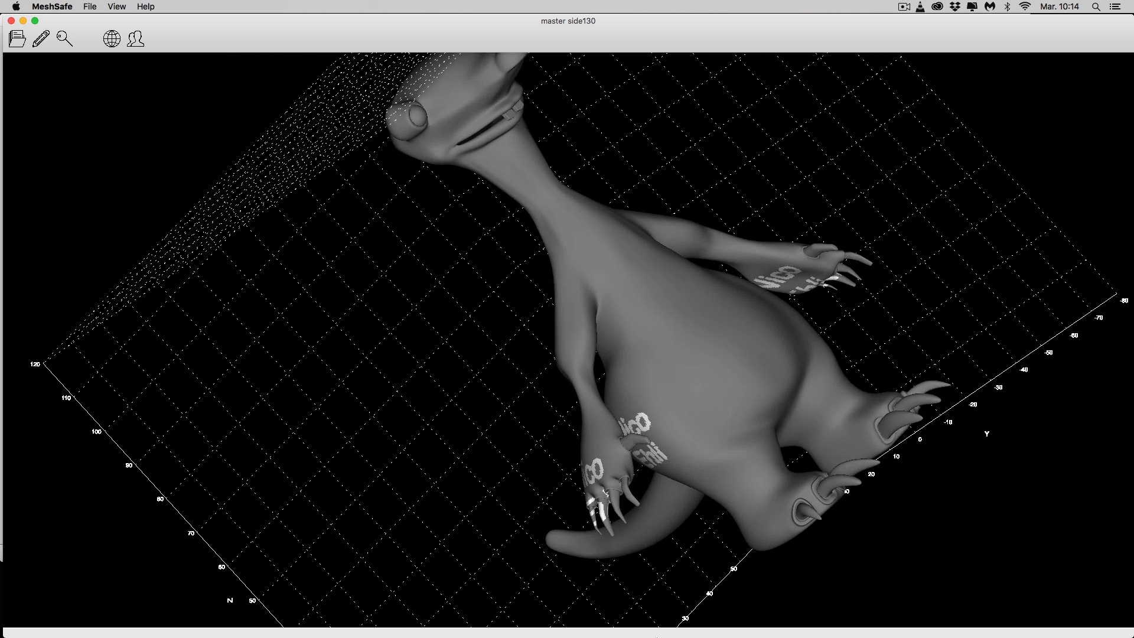
Switch to Simplify3D, outline the signature areas on the model's flank and opposite inner hand with the ScreenBrush brush, and hide the overlay
{"action": "mouse_move", "coordinate": [640, 623]}
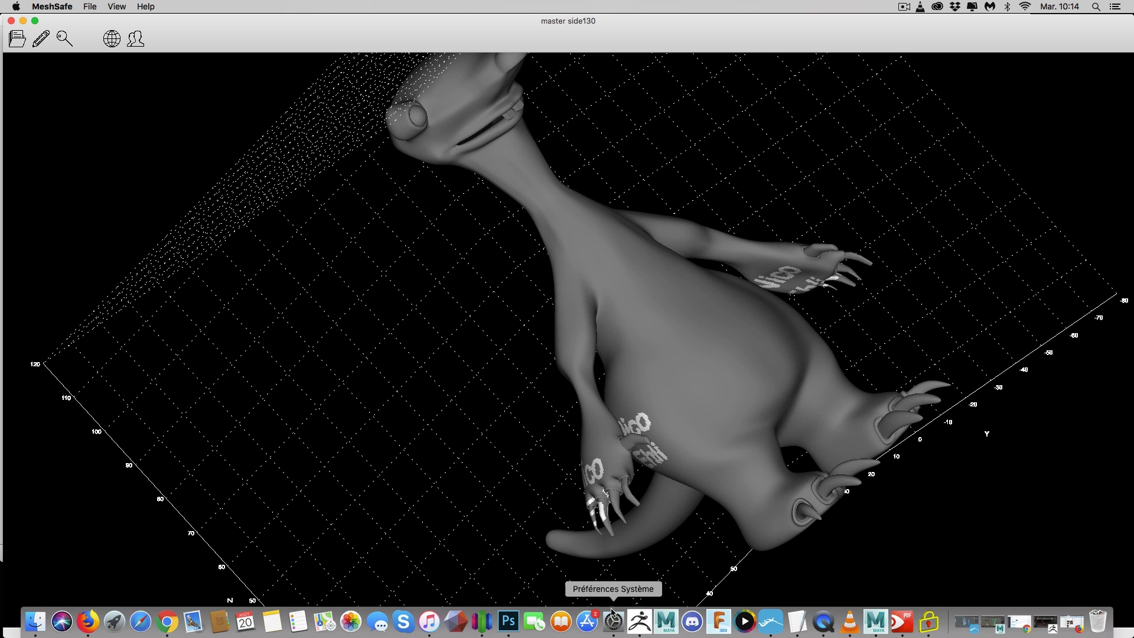
{"action": "left_click", "coordinate": [486, 624]}
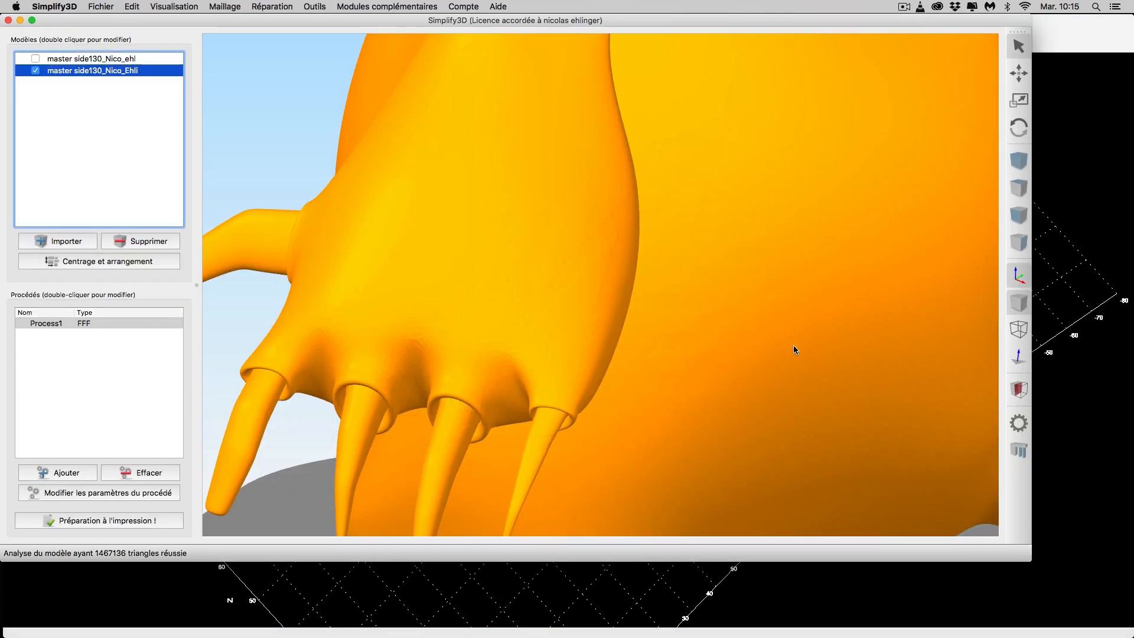
{"action": "scroll", "coordinate": [775, 373], "scroll_direction": "down", "scroll_amount": 5}
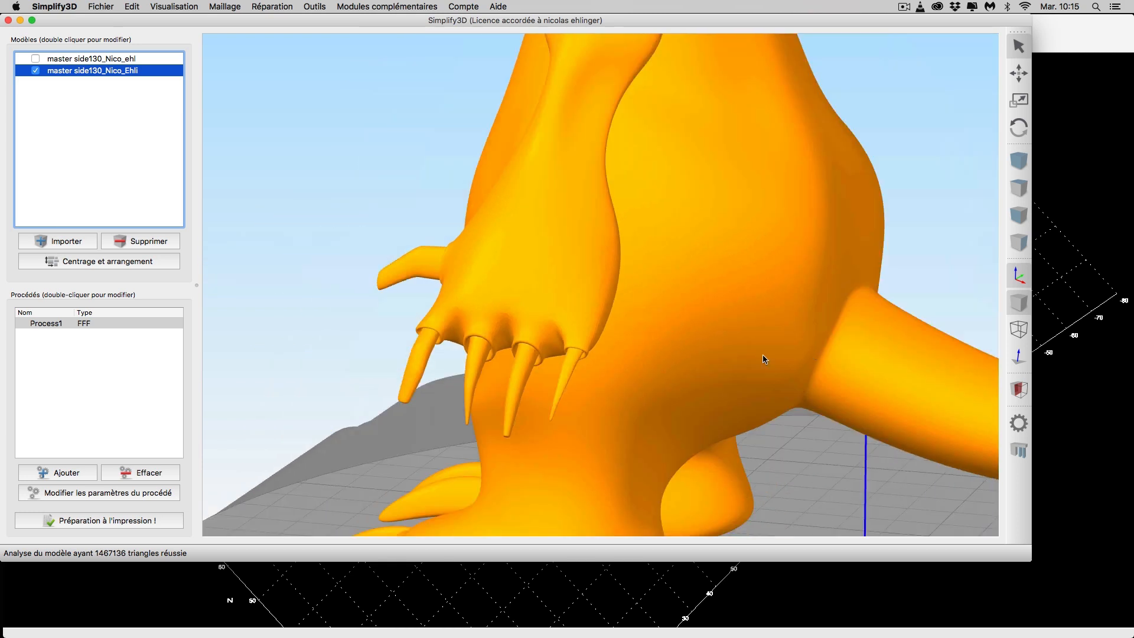
{"action": "left_click_drag", "start_coordinate": [791, 359], "coordinate": [966, 286]}
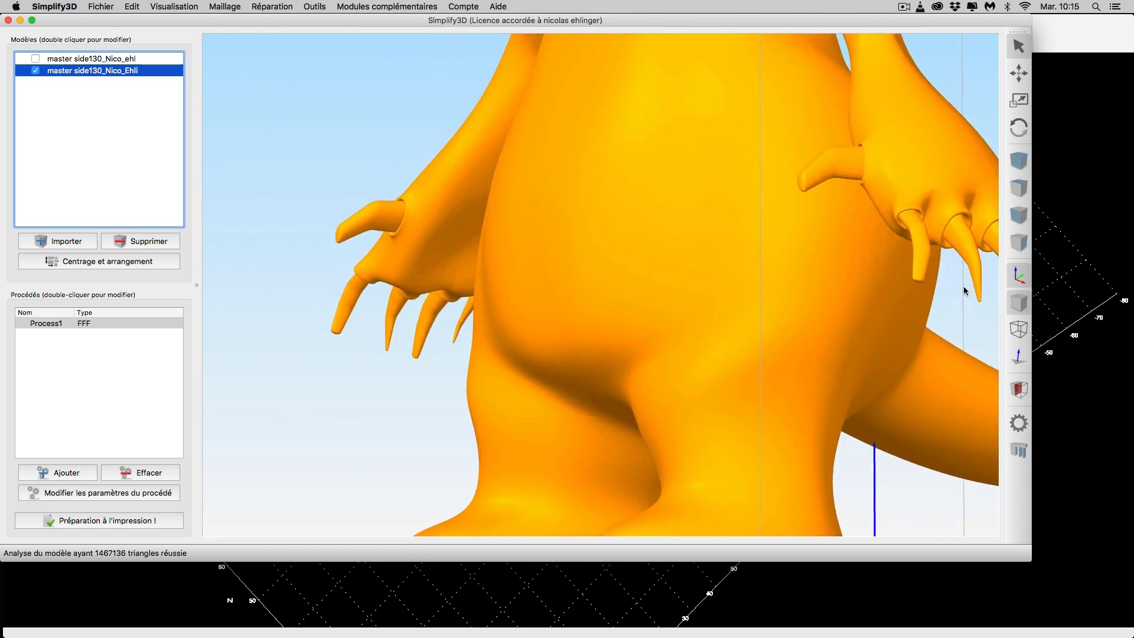
{"action": "scroll", "coordinate": [908, 280], "scroll_direction": "up", "scroll_amount": 2}
{"action": "key", "text": "ctrl+shift+a"}
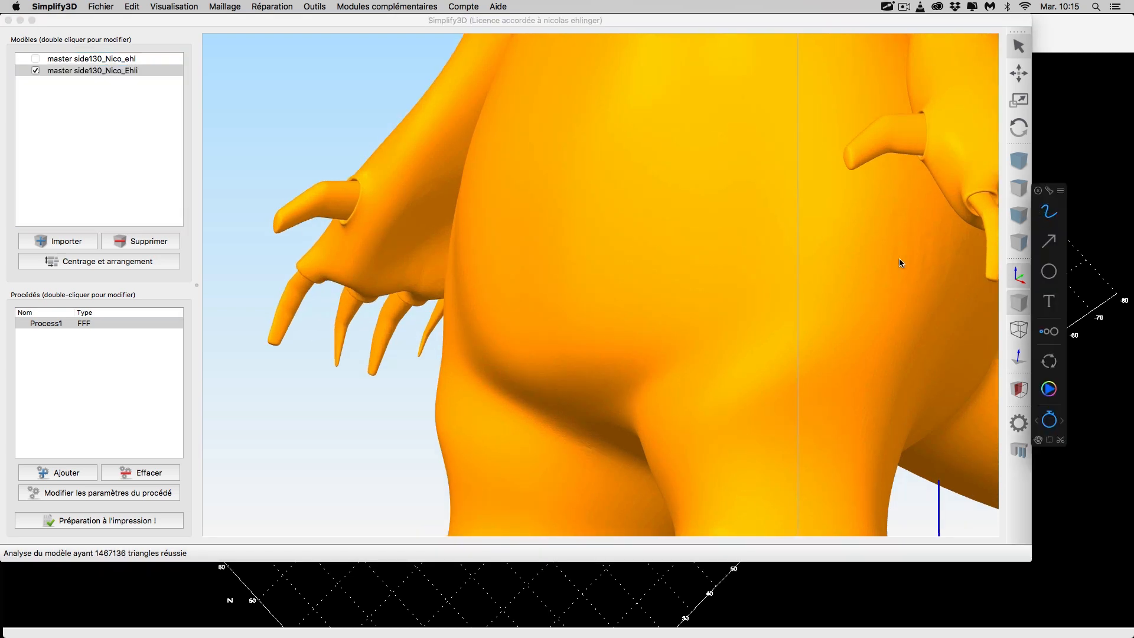
{"action": "mouse_move", "coordinate": [952, 288]}
{"action": "left_mouse_down"}
{"action": "mouse_move", "coordinate": [973, 254]}
{"action": "mouse_move", "coordinate": [916, 210]}
{"action": "left_mouse_up"}
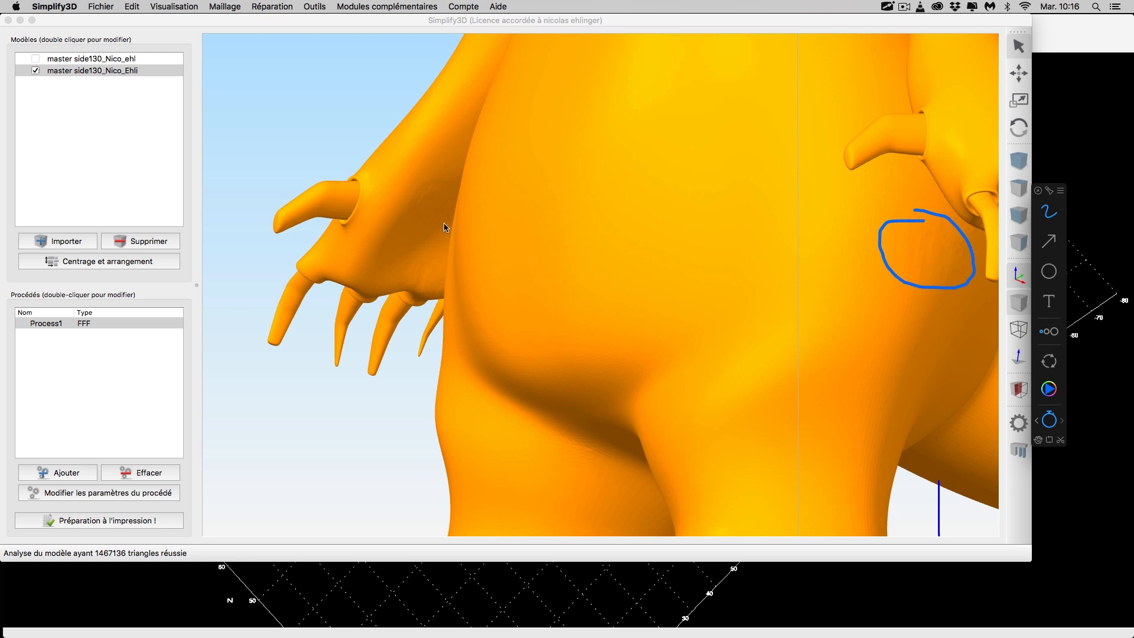
{"action": "left_click_drag", "start_coordinate": [401, 231], "coordinate": [378, 276]}
{"action": "left_click_drag", "start_coordinate": [479, 187], "coordinate": [465, 167]}
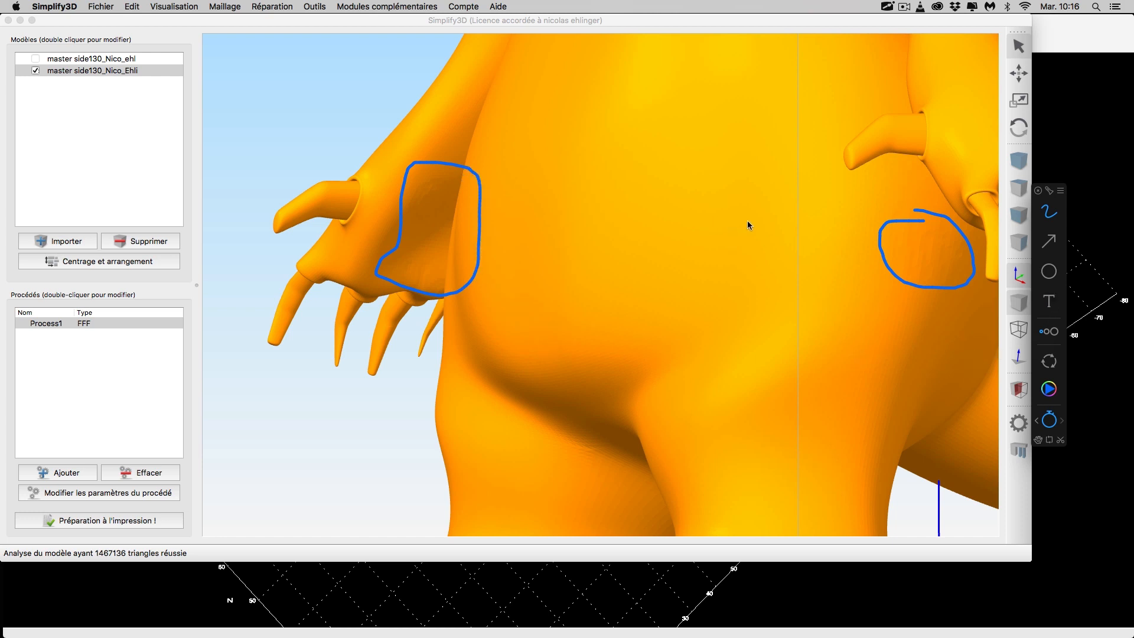
{"action": "left_click", "coordinate": [887, 8]}
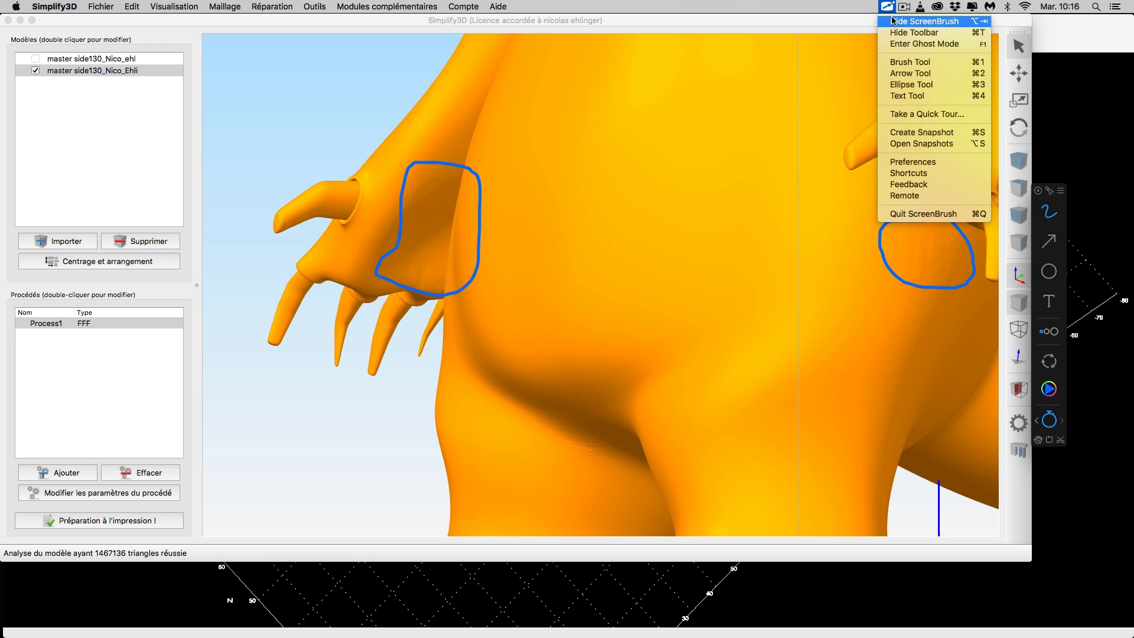
{"action": "left_click", "coordinate": [893, 21]}
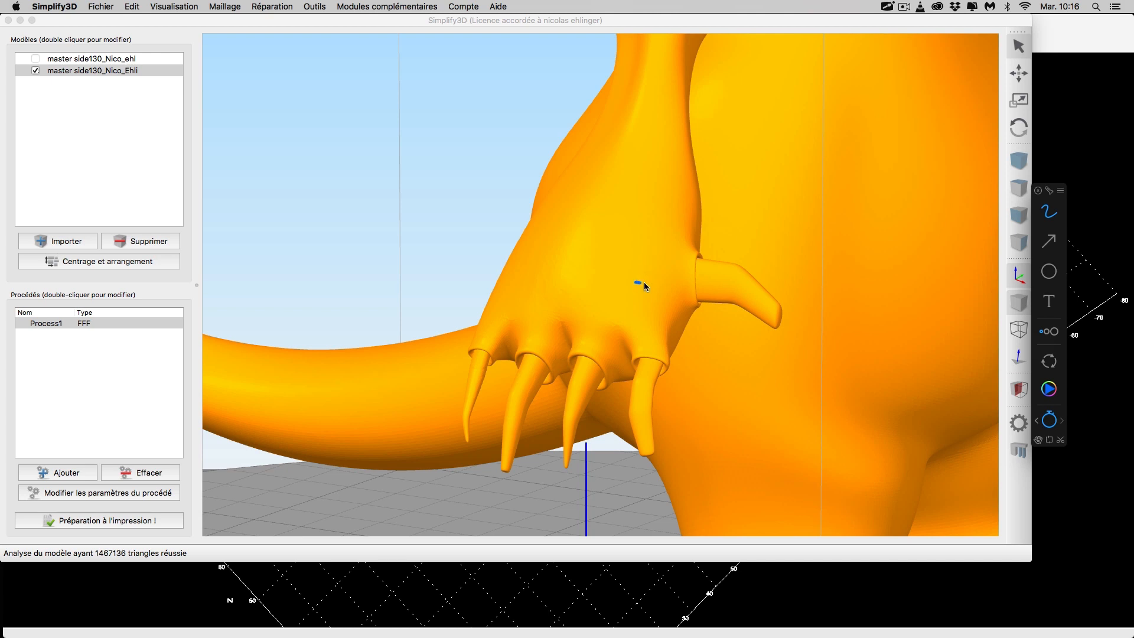
Mark the signature area on the back of the clawed hand with the brush and close the annotation overlay
{"action": "left_click_drag", "start_coordinate": [634, 212], "coordinate": [539, 257]}
{"action": "left_click", "coordinate": [1039, 190]}
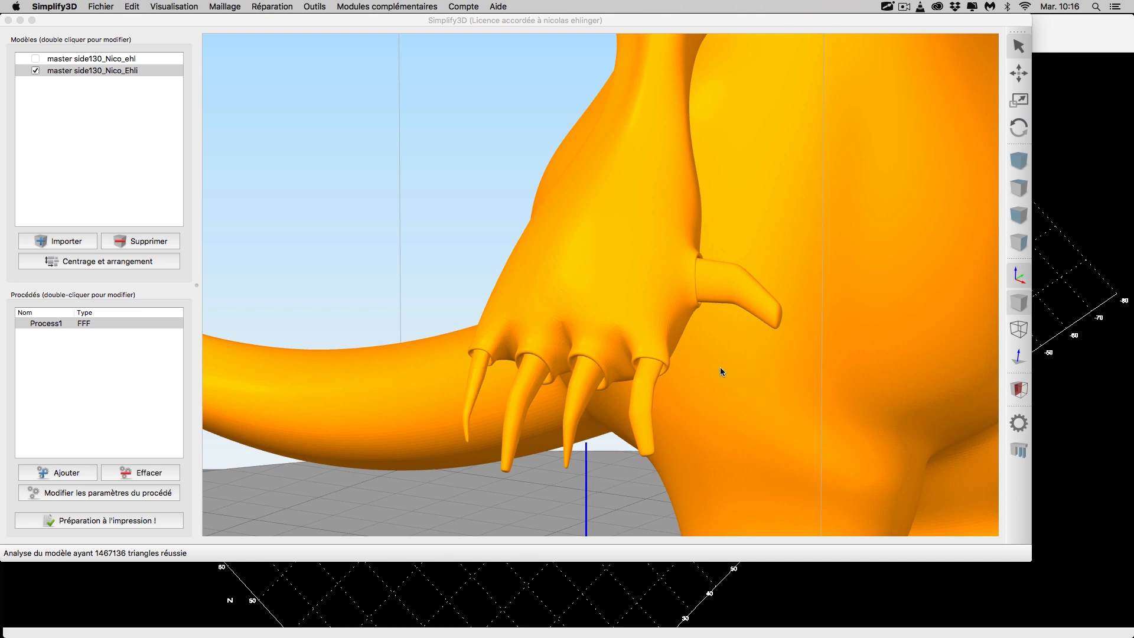
{"action": "left_click", "coordinate": [679, 394]}
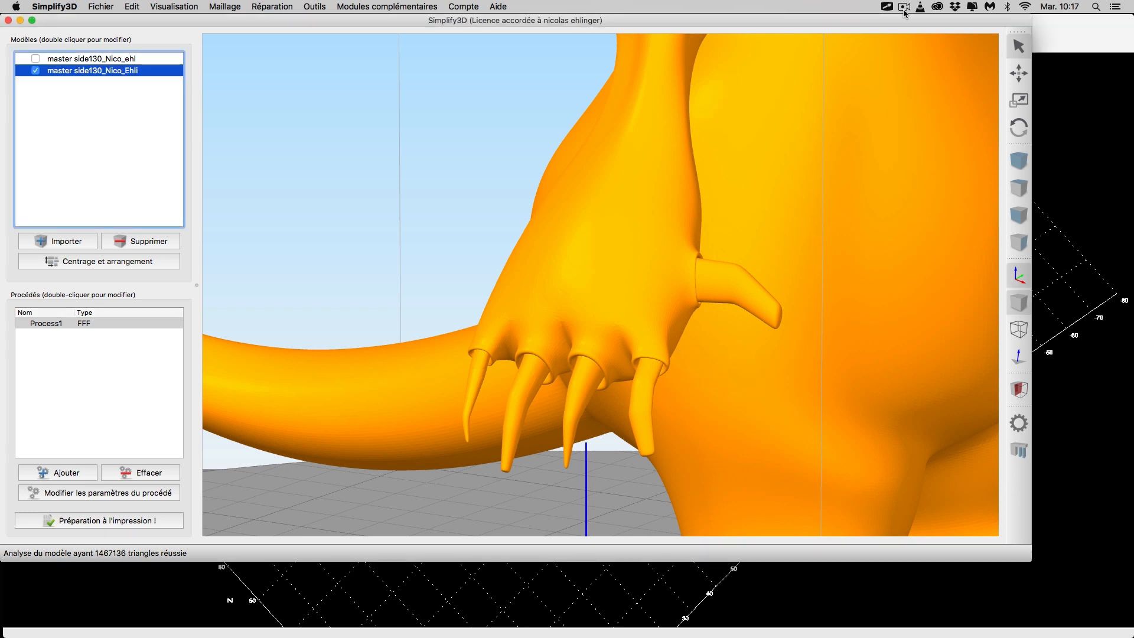
Outline the signature area on the model's rear flank near the arm with ScreenBrush, and hide the overlay
{"action": "left_click_drag", "start_coordinate": [841, 86], "coordinate": [608, 300]}
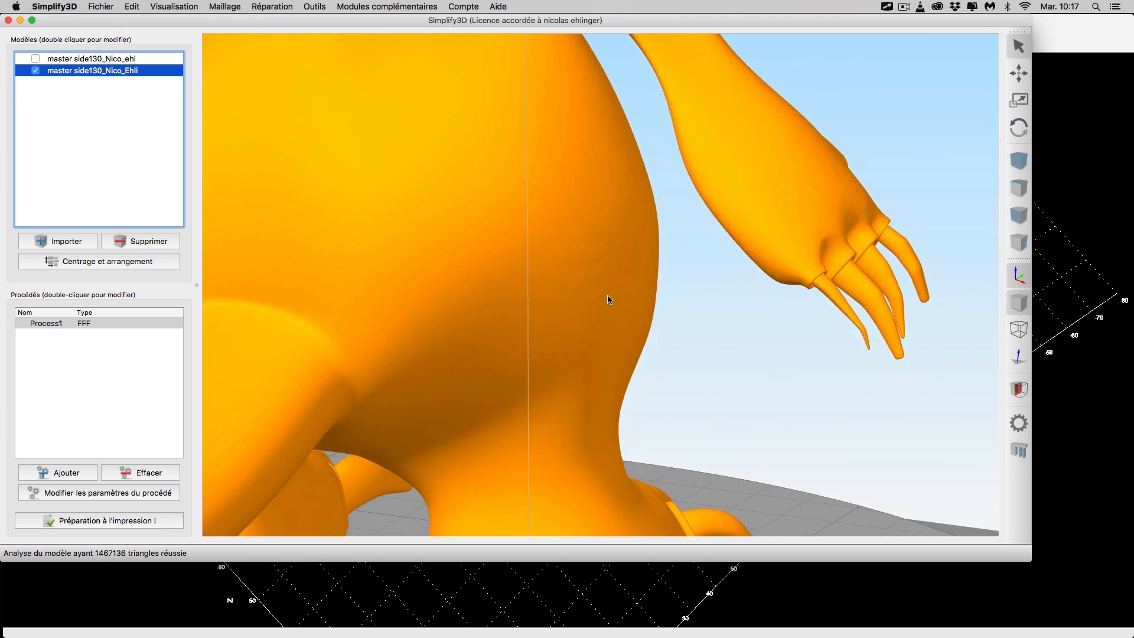
{"action": "left_click", "coordinate": [887, 6]}
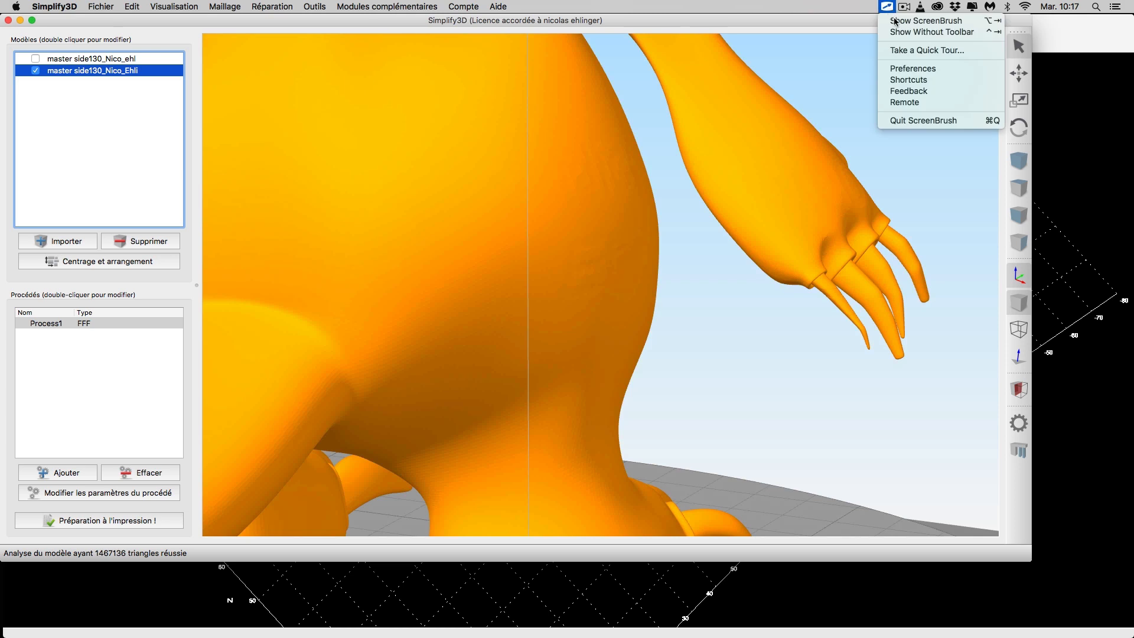
{"action": "left_click", "coordinate": [923, 22]}
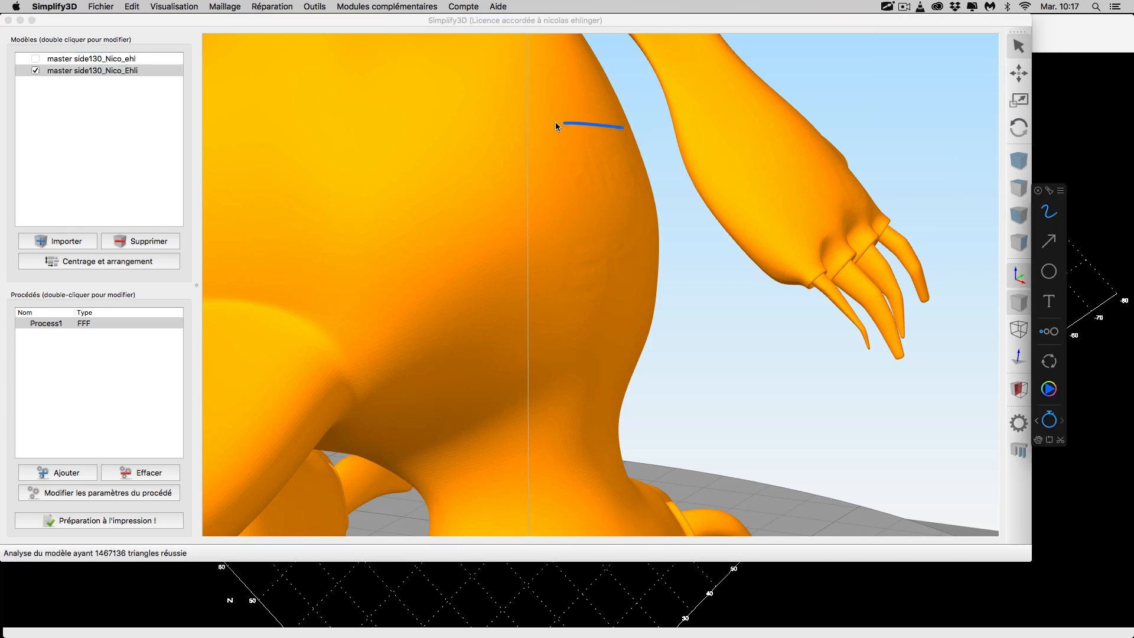
{"action": "mouse_move", "coordinate": [647, 322]}
{"action": "left_mouse_down"}
{"action": "mouse_move", "coordinate": [666, 254]}
{"action": "mouse_move", "coordinate": [645, 157]}
{"action": "mouse_move", "coordinate": [626, 133]}
{"action": "left_mouse_up"}
{"action": "left_click", "coordinate": [885, 8]}
{"action": "left_click", "coordinate": [910, 21]}
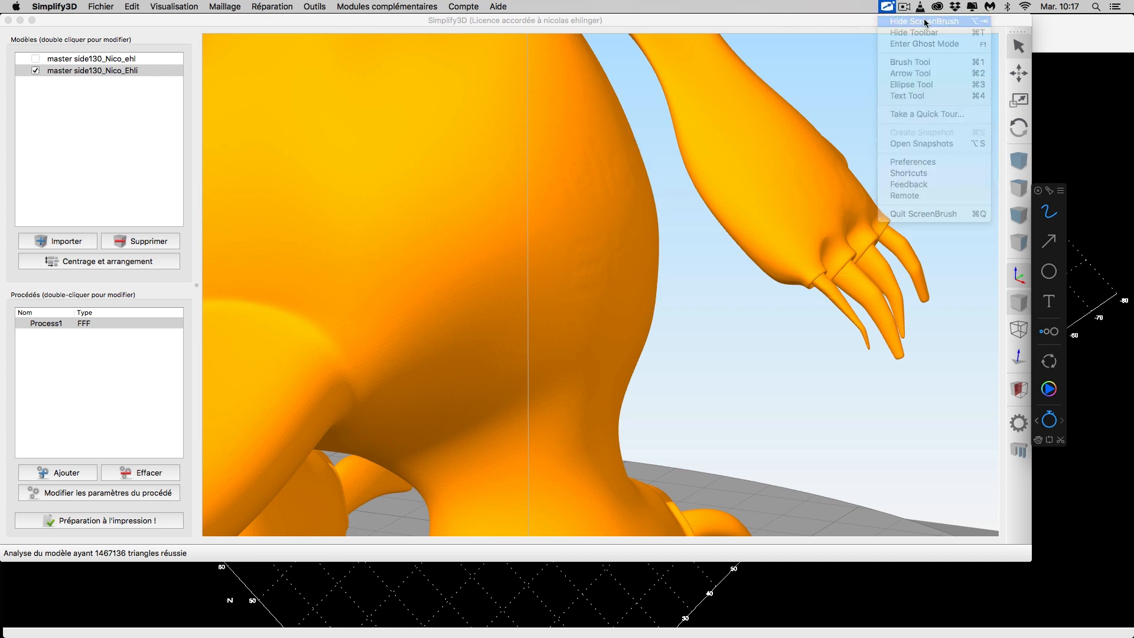
Switch to MeshSafe and examine the highlighted signature on the hands and flank from the side and back
{"action": "left_click", "coordinate": [1057, 28]}
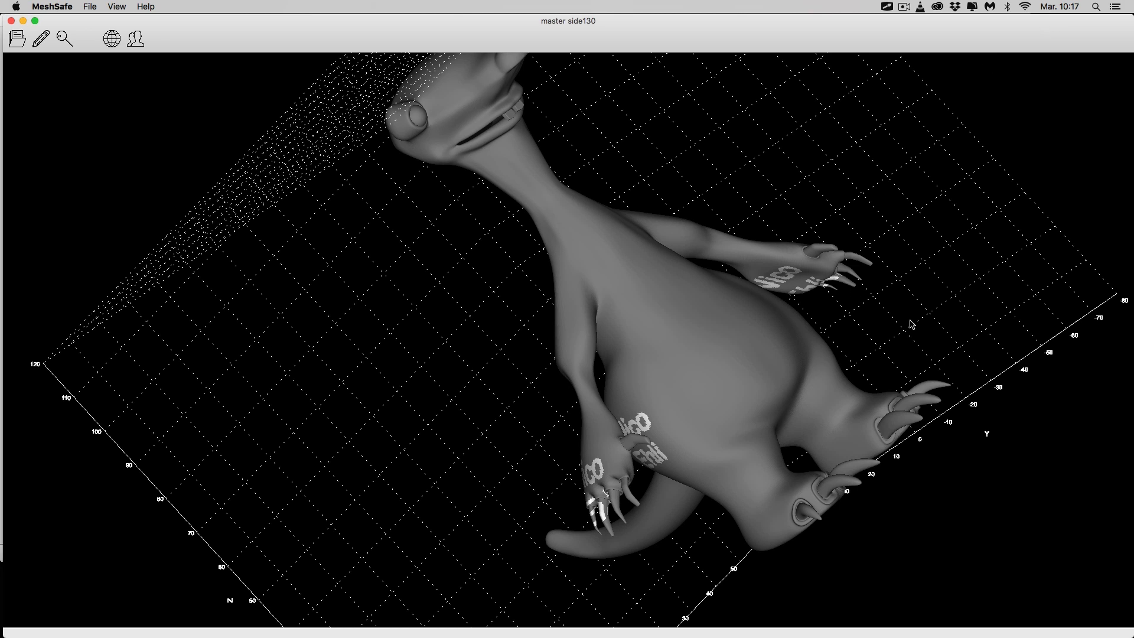
{"action": "left_click_drag", "start_coordinate": [1023, 292], "coordinate": [940, 312]}
{"action": "left_click_drag", "start_coordinate": [858, 380], "coordinate": [810, 383]}
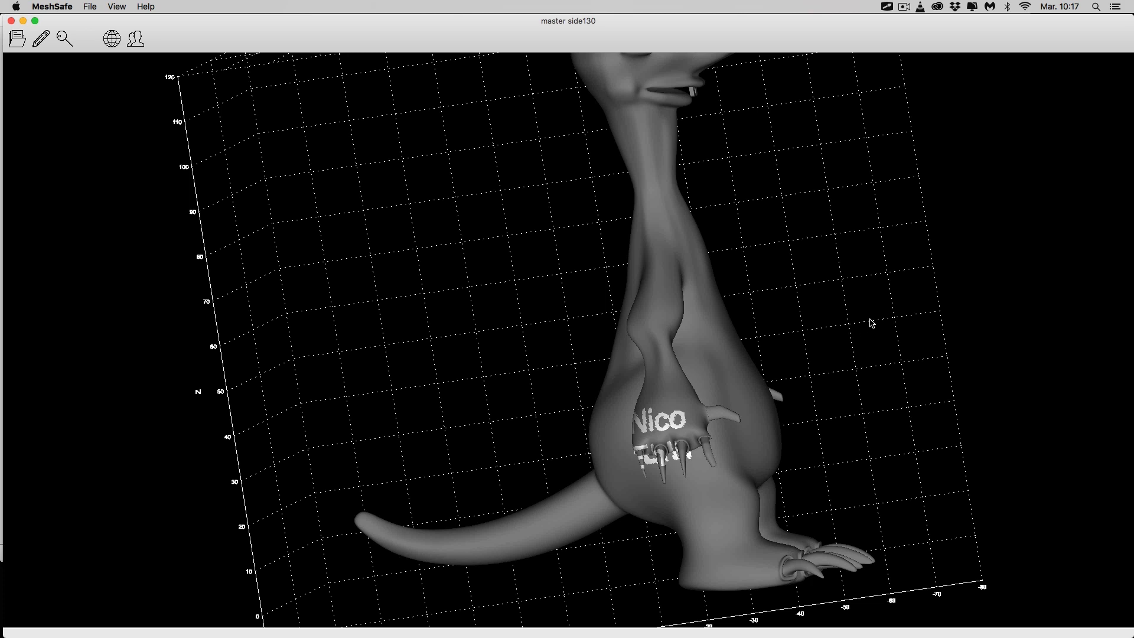
{"action": "left_click_drag", "start_coordinate": [843, 322], "coordinate": [433, 459]}
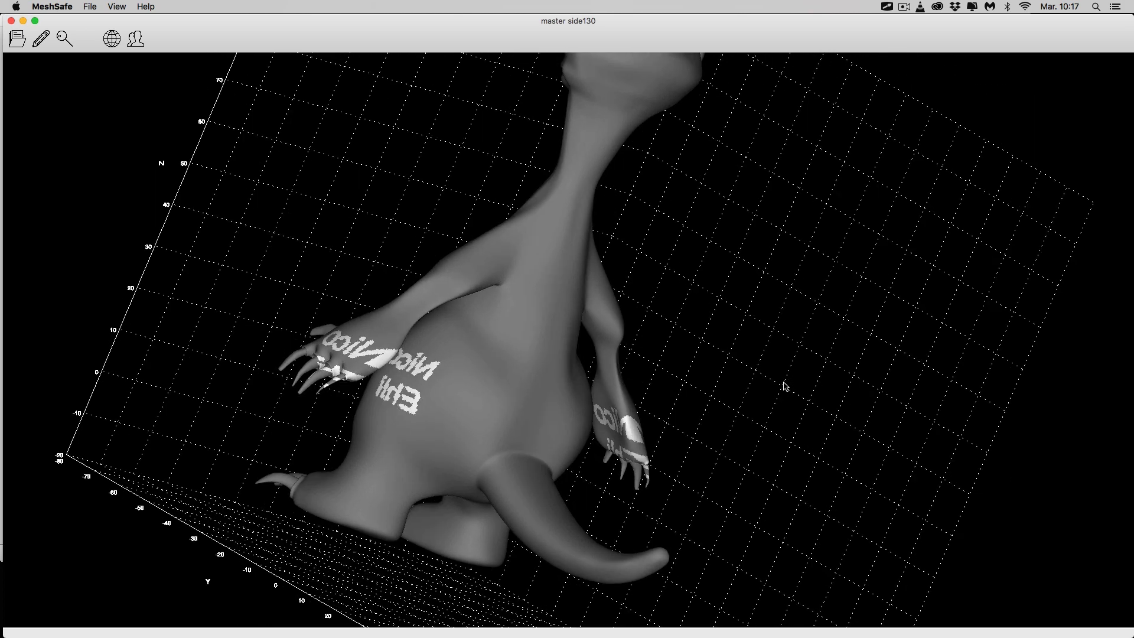